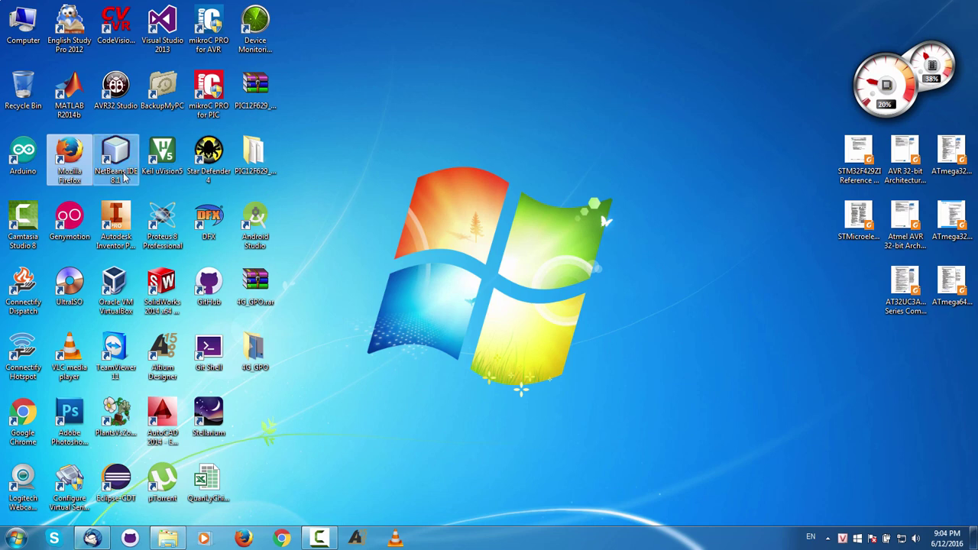
Step: Launch Mozilla Firefox and open its Add-ons Manager, keeping the current Windows color scheme and suppressing further color scheme prompts
double_click(69, 170)
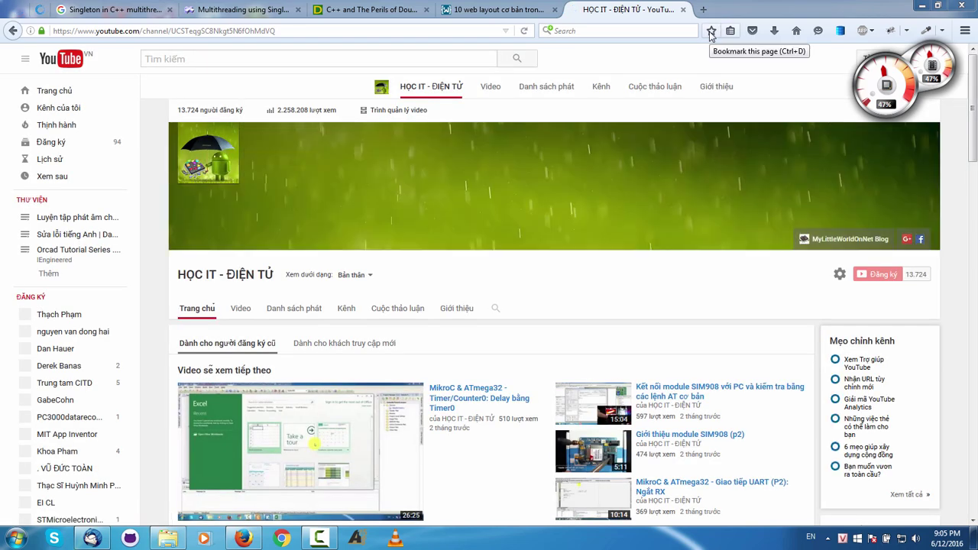
scroll(514, 101, down, 1)
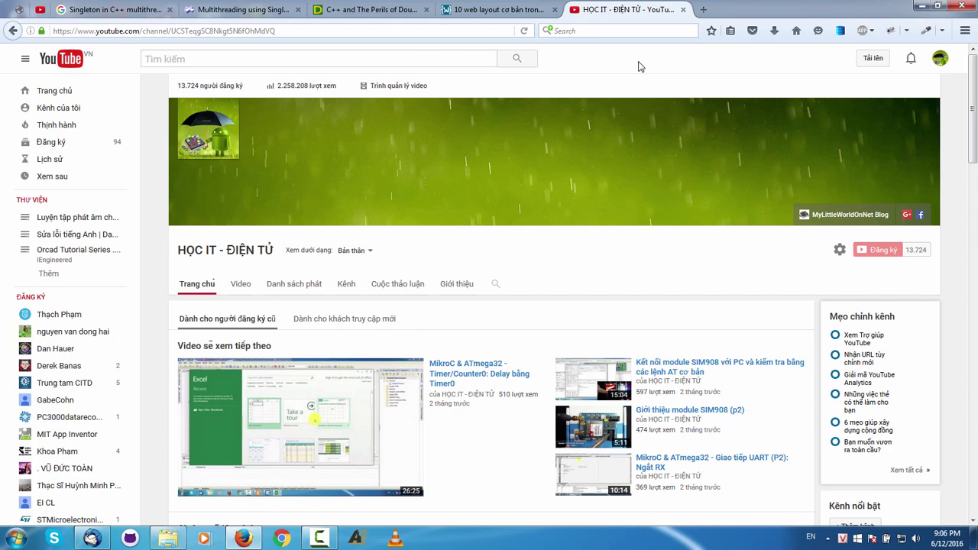
click(964, 35)
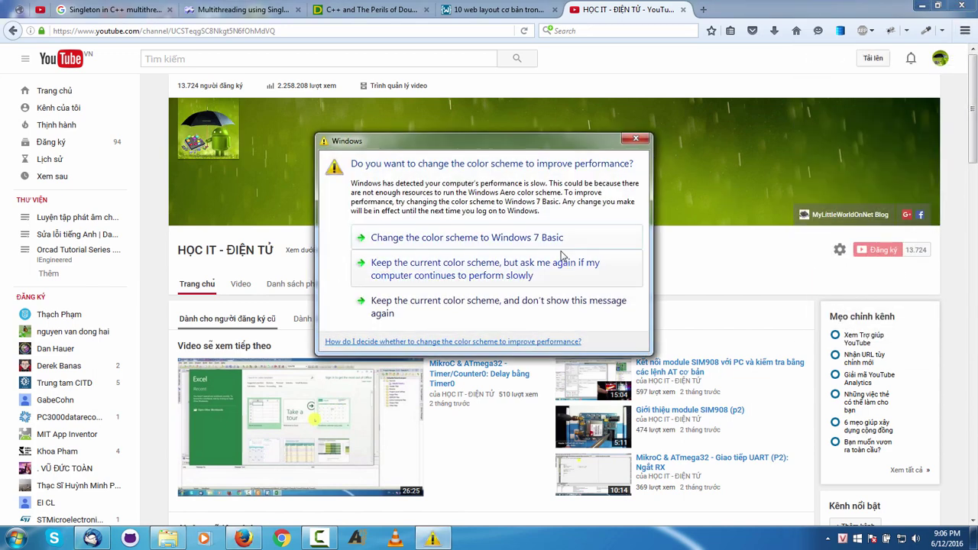
click(526, 314)
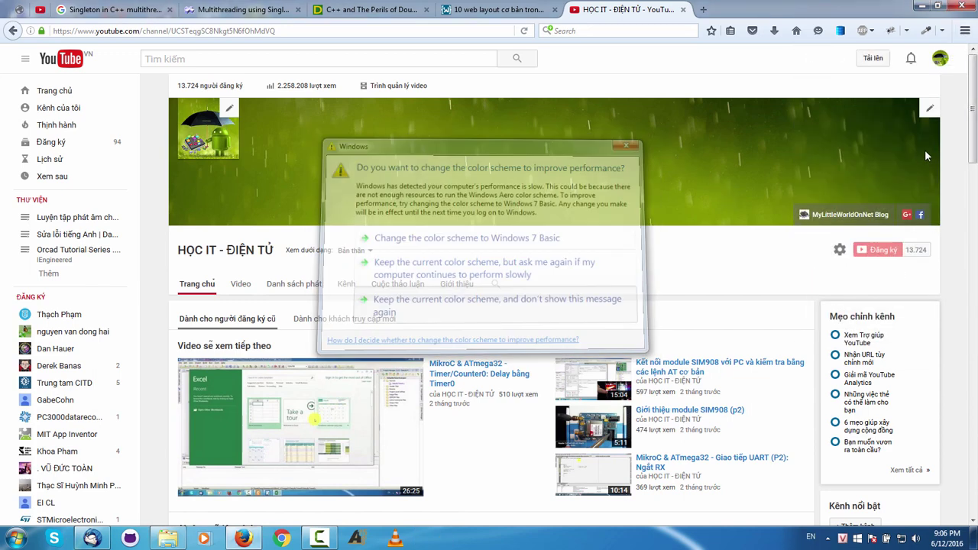
click(965, 31)
click(938, 211)
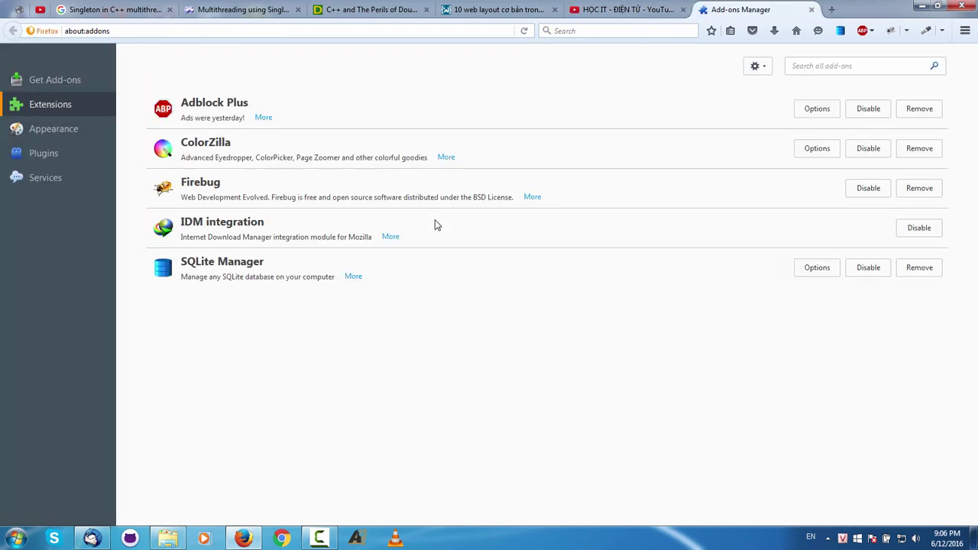
Step: Search the add-ons for "startupmaster" and install the StartupMaster extension
click(811, 66)
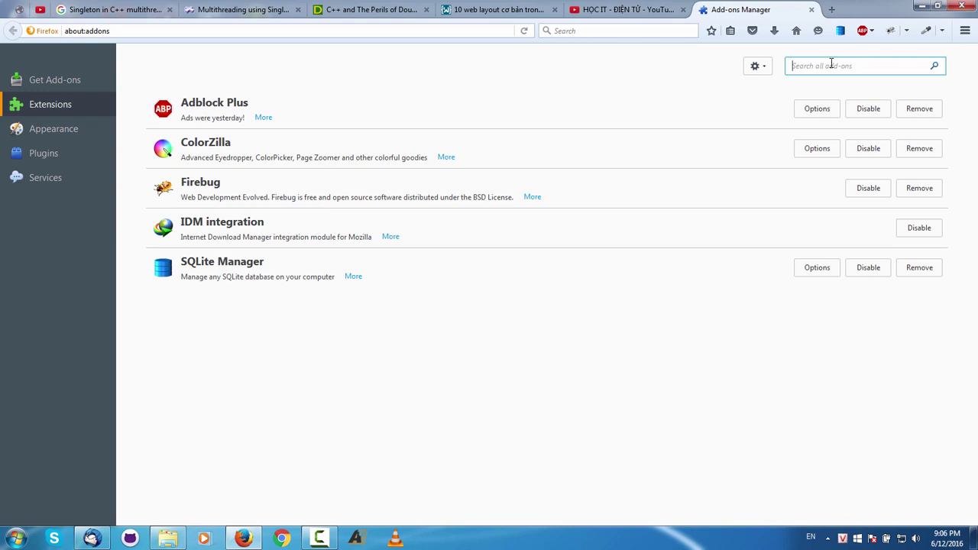
text(startupmaster)
key(Return)
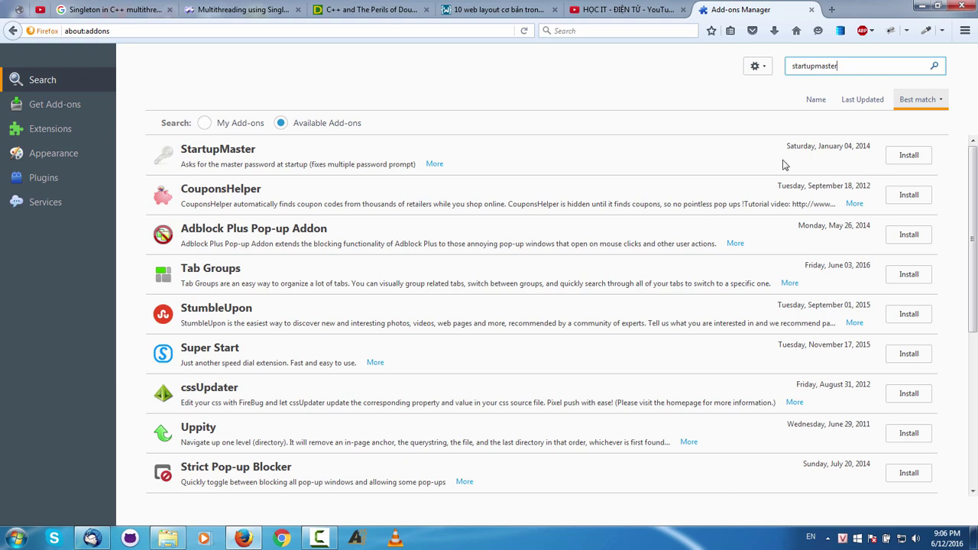
click(908, 158)
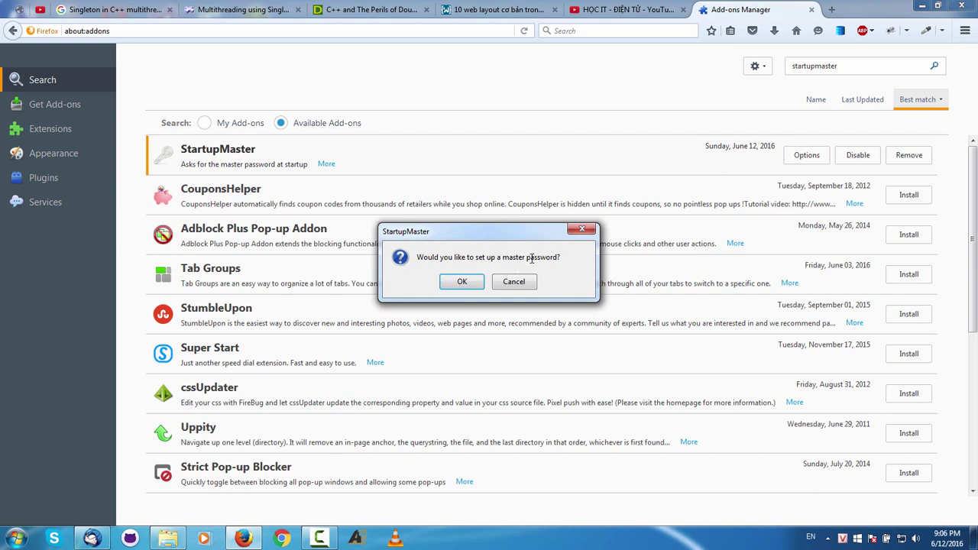
Step: Set up a new master password, entering it in both password fields, and choose to quit Firefox if the password dialog is canceled
click(463, 282)
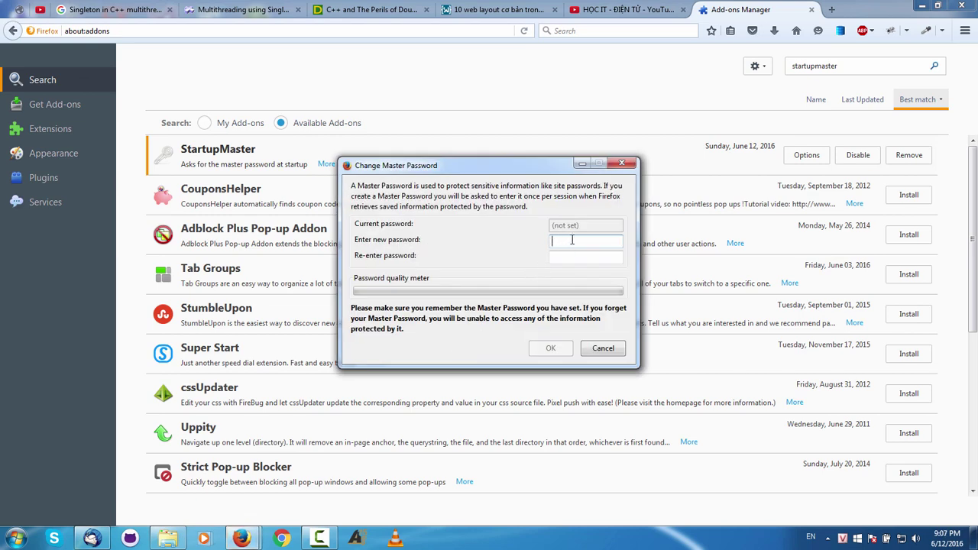
text(•••••••)
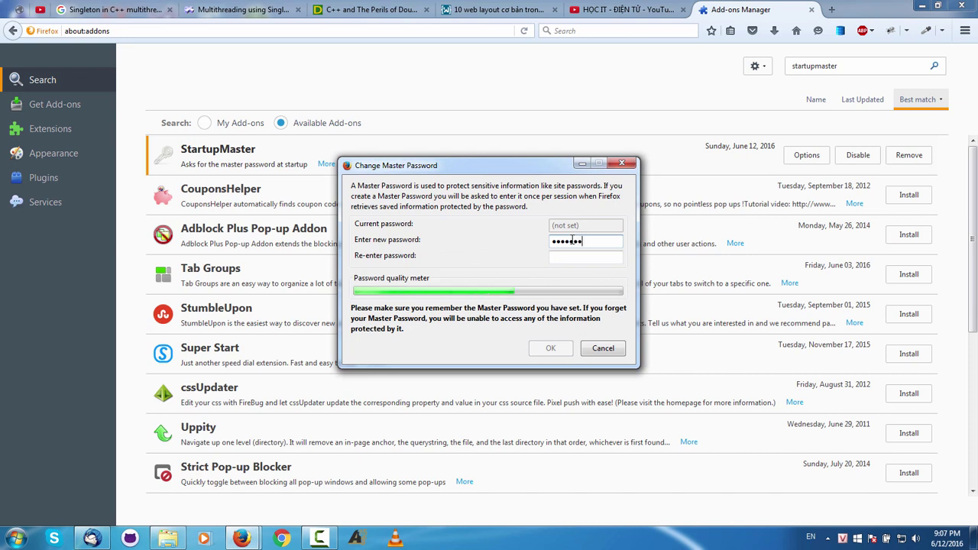
text(••••)
click(573, 257)
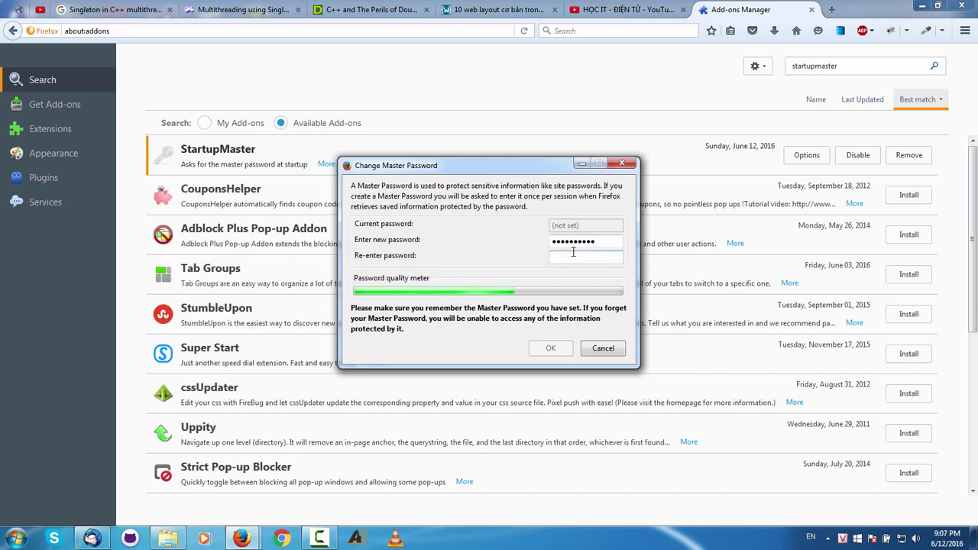
text(••••••••••)
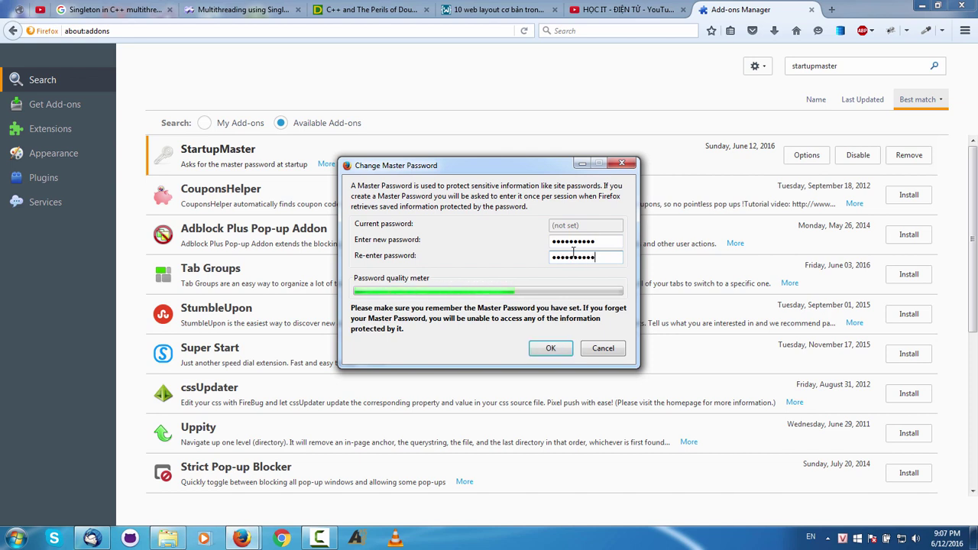
click(559, 349)
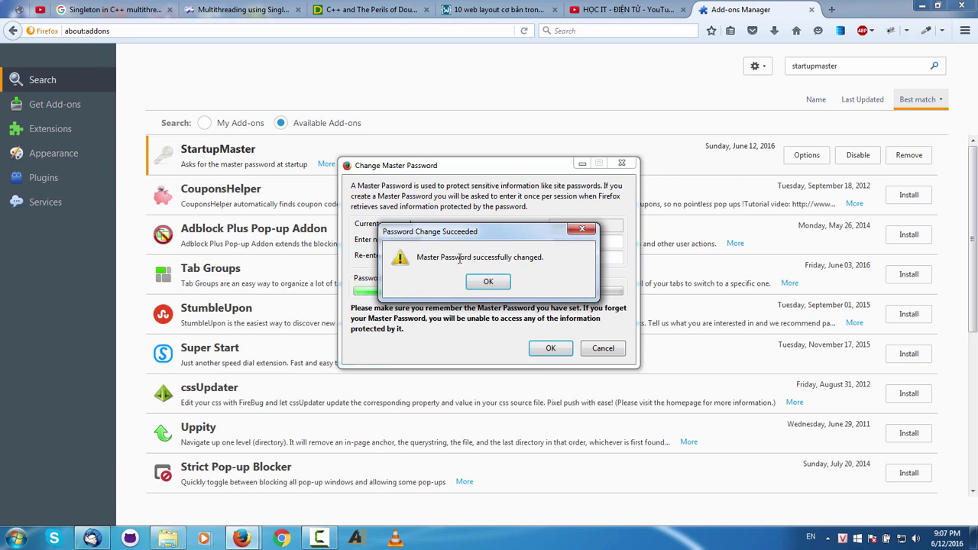
click(497, 280)
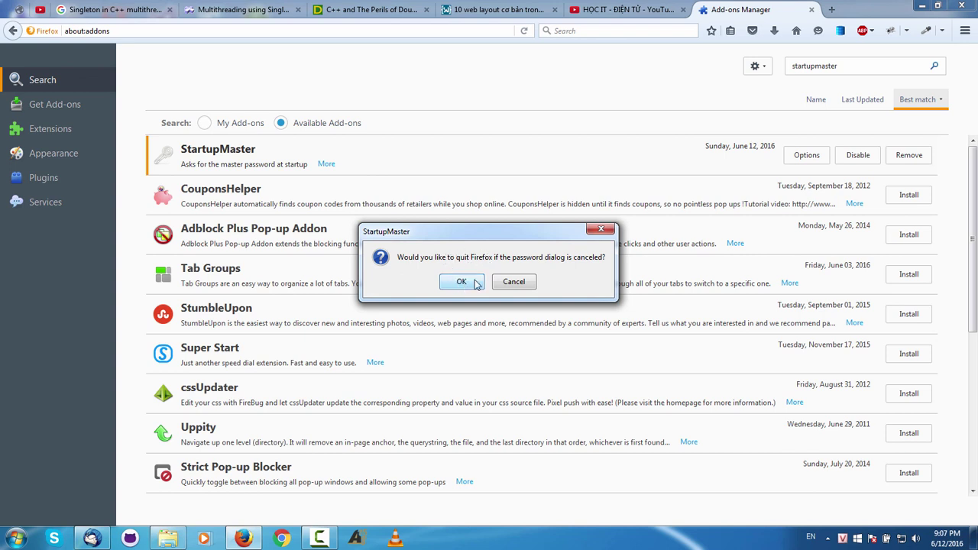
click(462, 283)
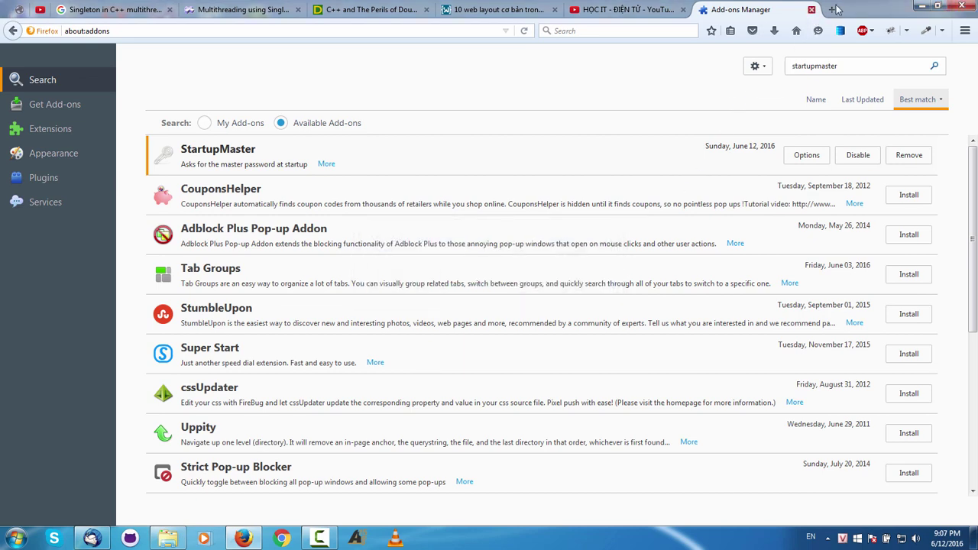
Step: Quit and reopen Firefox to test the startup protection, submitting trial entries in the master password field and canceling the prompt
click(811, 10)
click(961, 5)
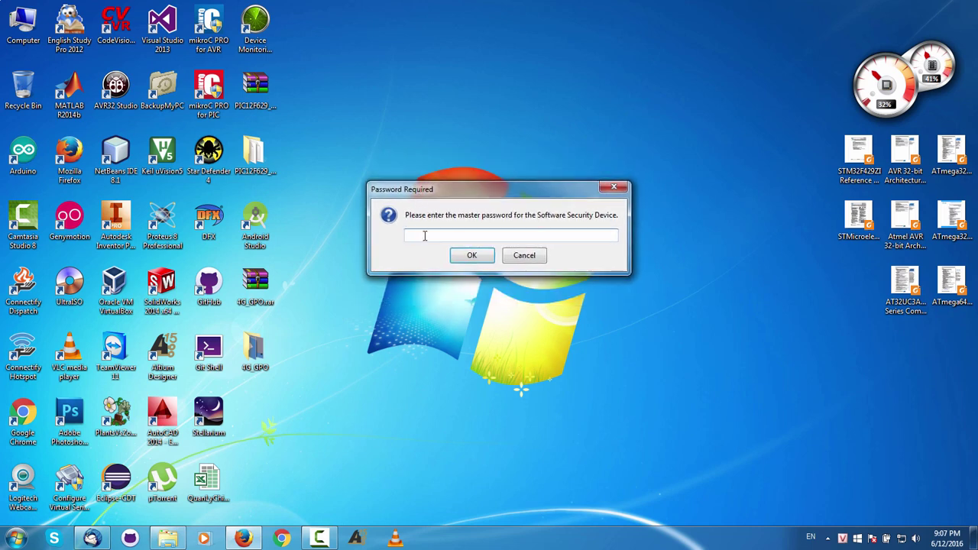
text(•••••••••••••••)
click(465, 257)
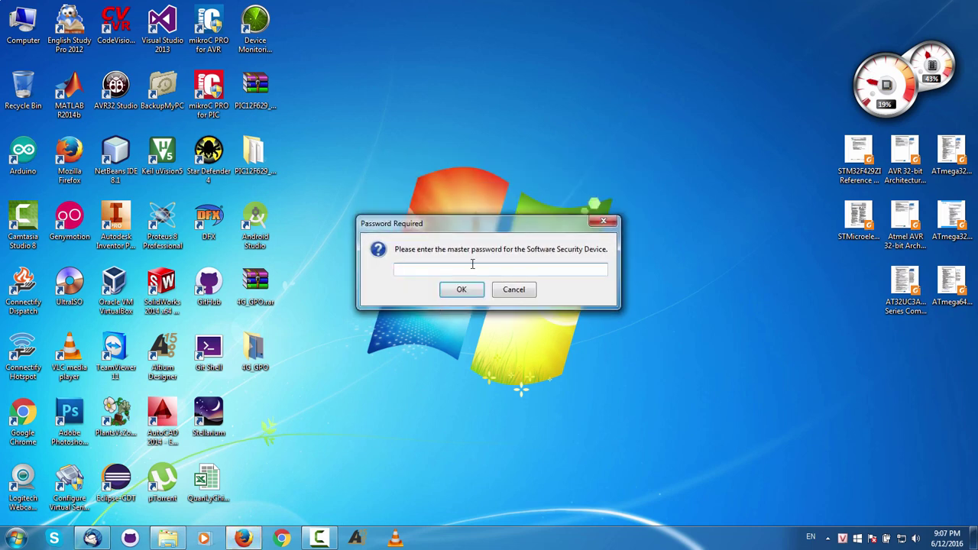
text(••••••••••)
click(462, 289)
click(534, 289)
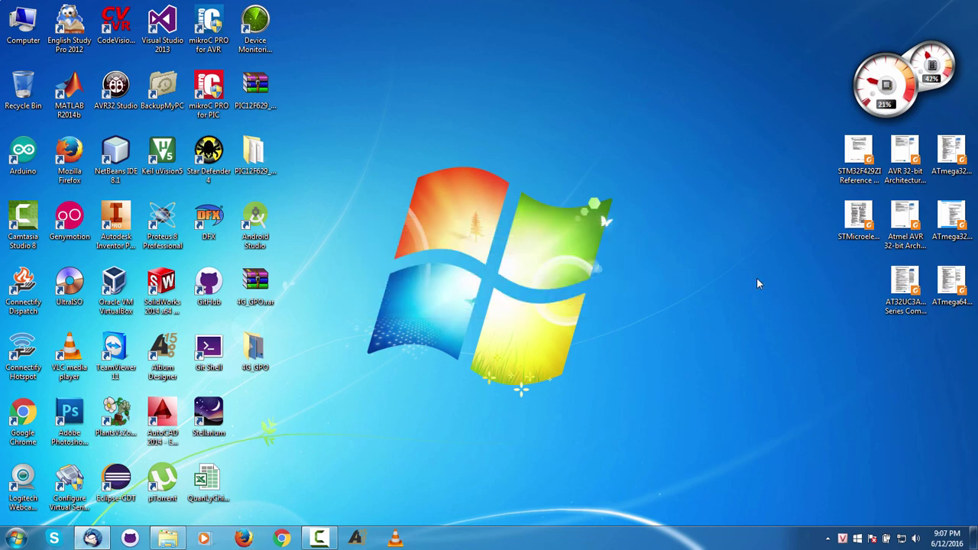
Step: Reopen Mozilla Firefox and unlock it by entering the master password at the startup prompt
click(69, 156)
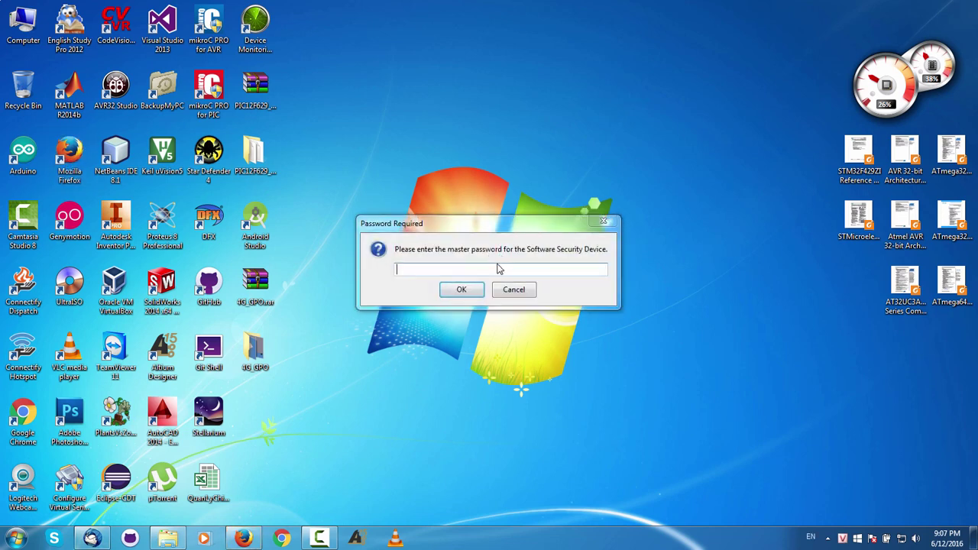
text(*****)
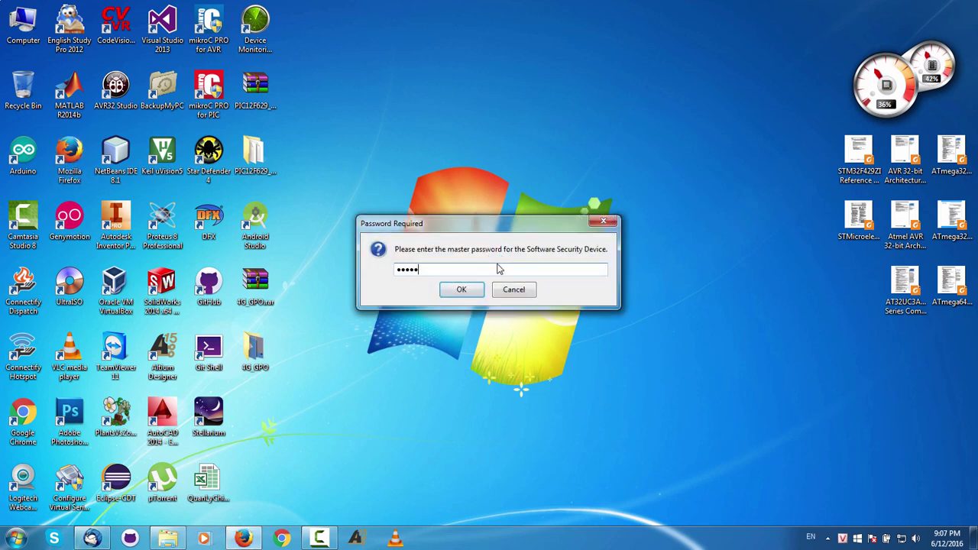
text(*****)
key(Return)
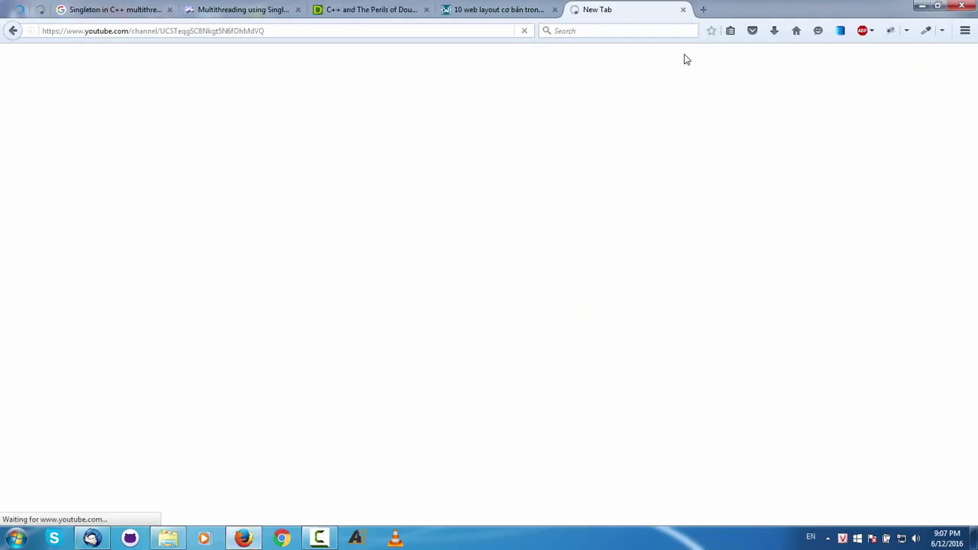
click(923, 7)
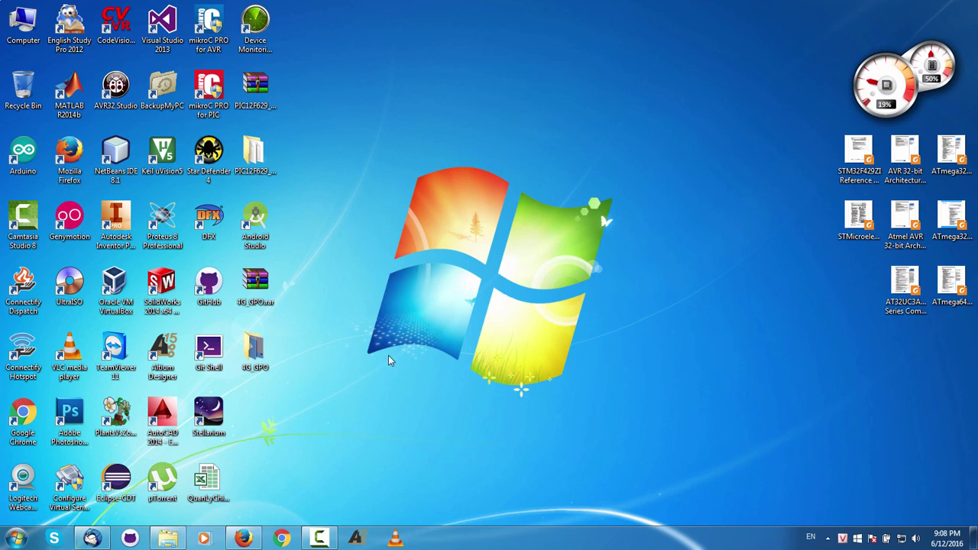
click(243, 539)
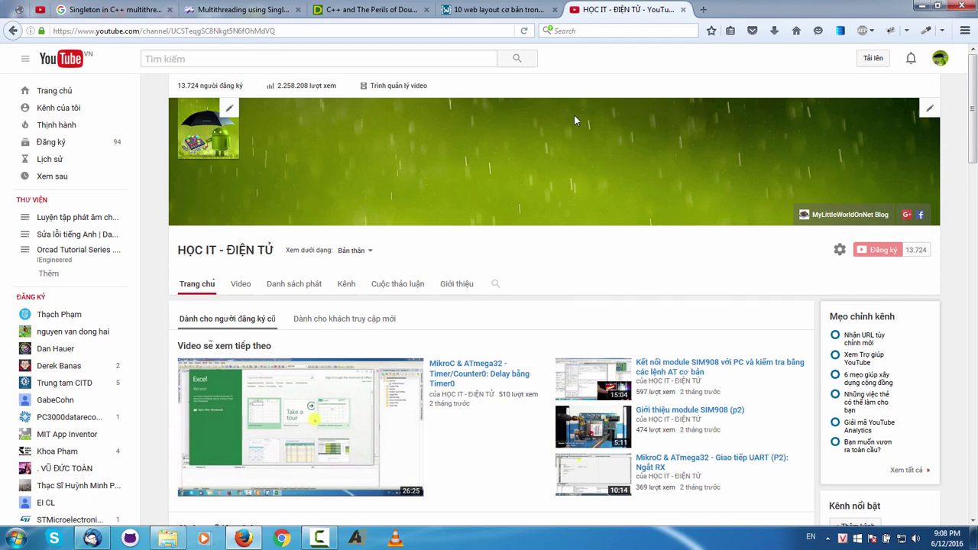
Step: Review the StartupMaster extension's options for the password prompt and master password operations, and close the Add-ons Manager
click(965, 33)
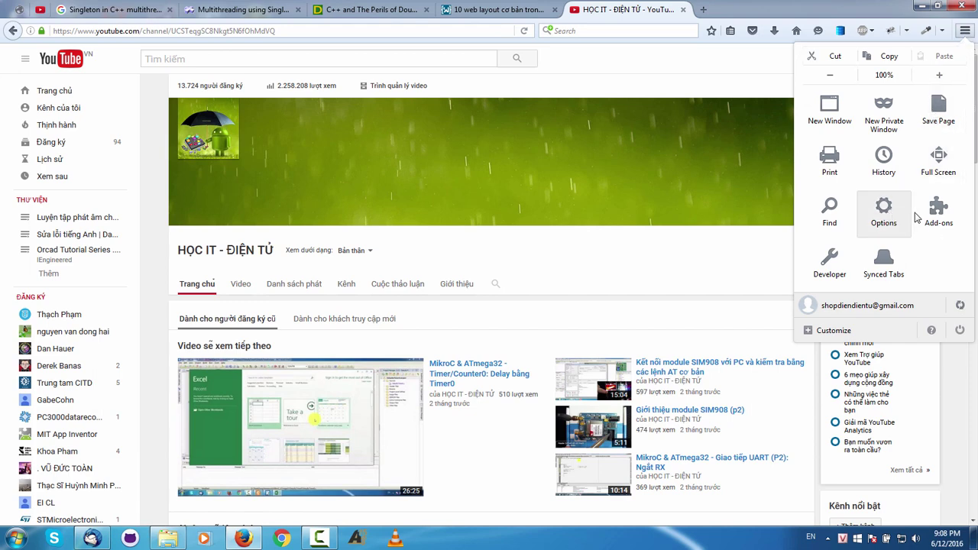
click(938, 220)
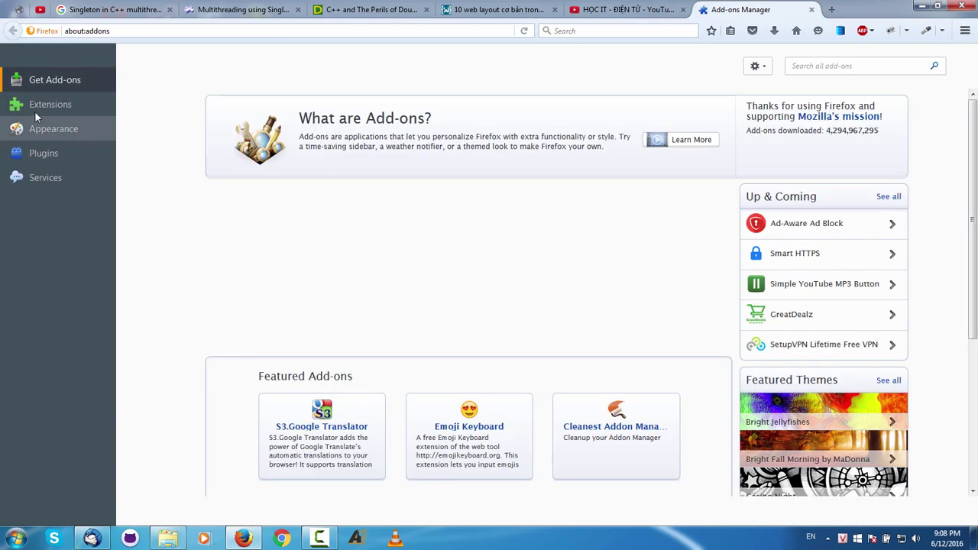
click(44, 105)
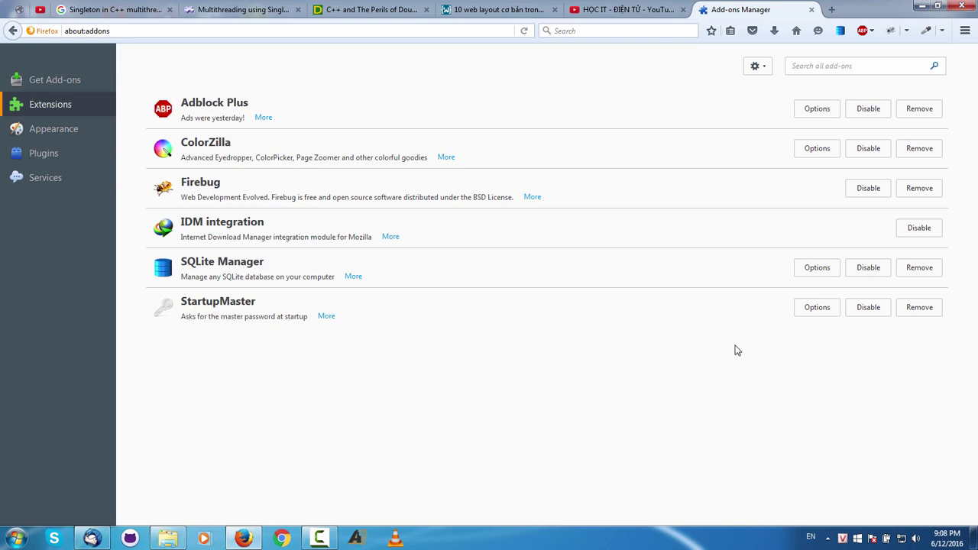
click(813, 308)
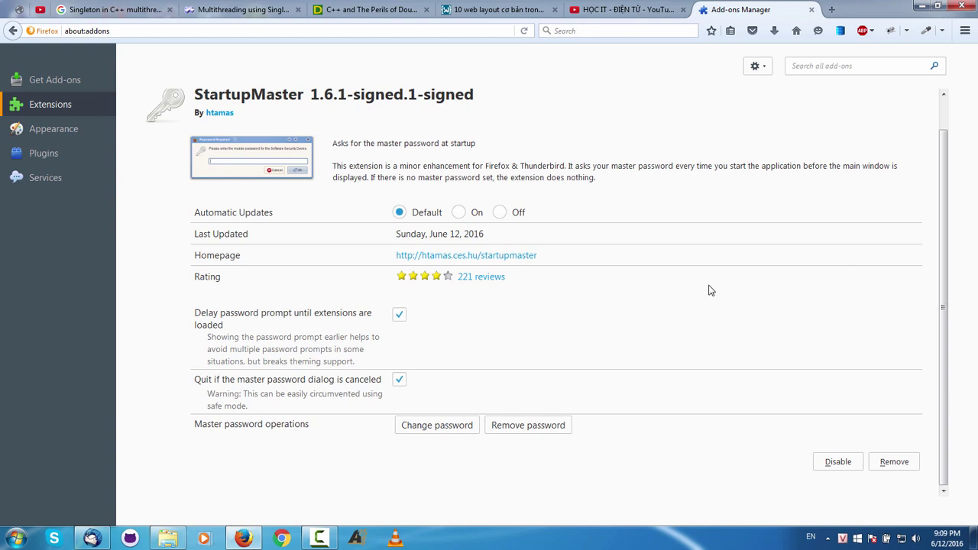
click(812, 10)
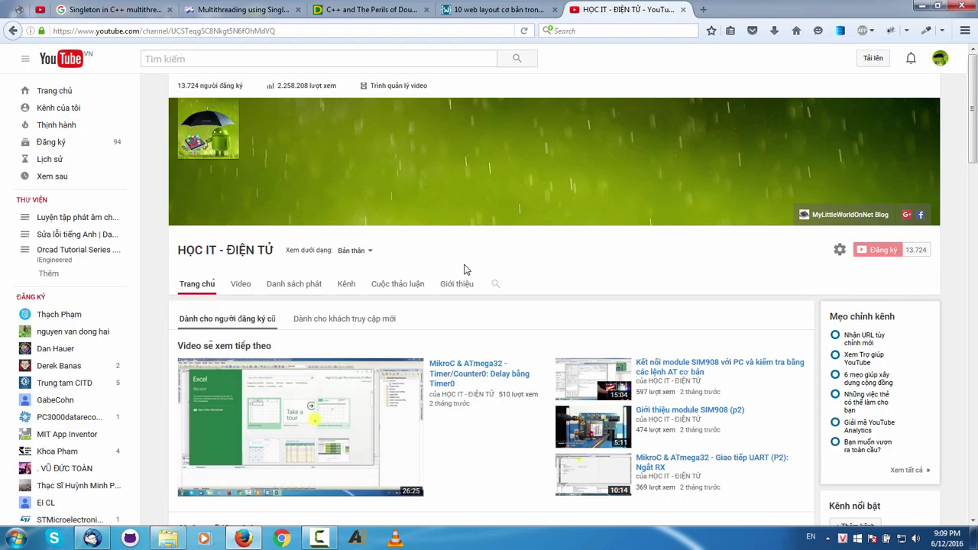